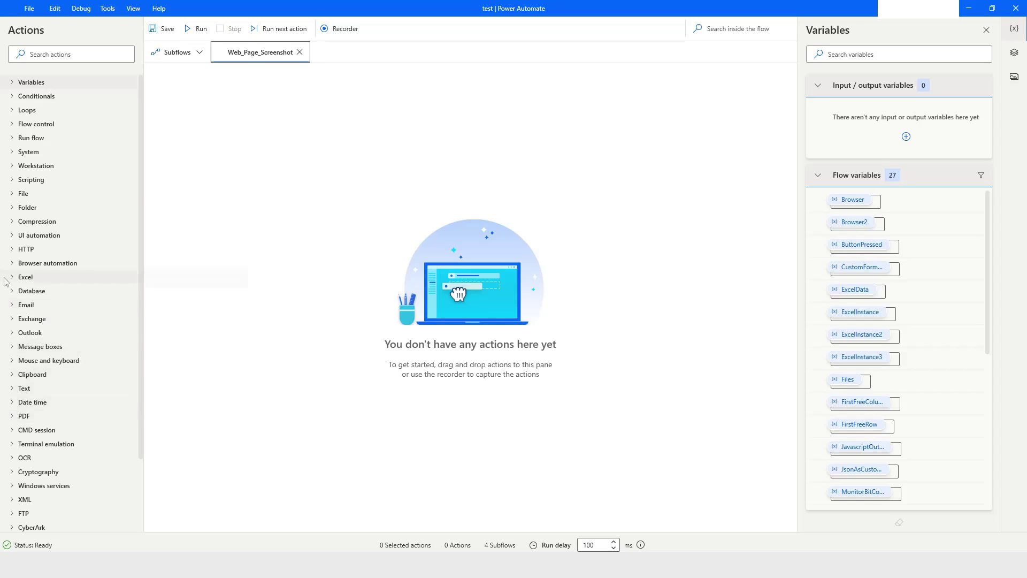
Drag 'Take screenshot of web page' from Browser automation > Web data extraction onto the flow
left_click(13, 264)
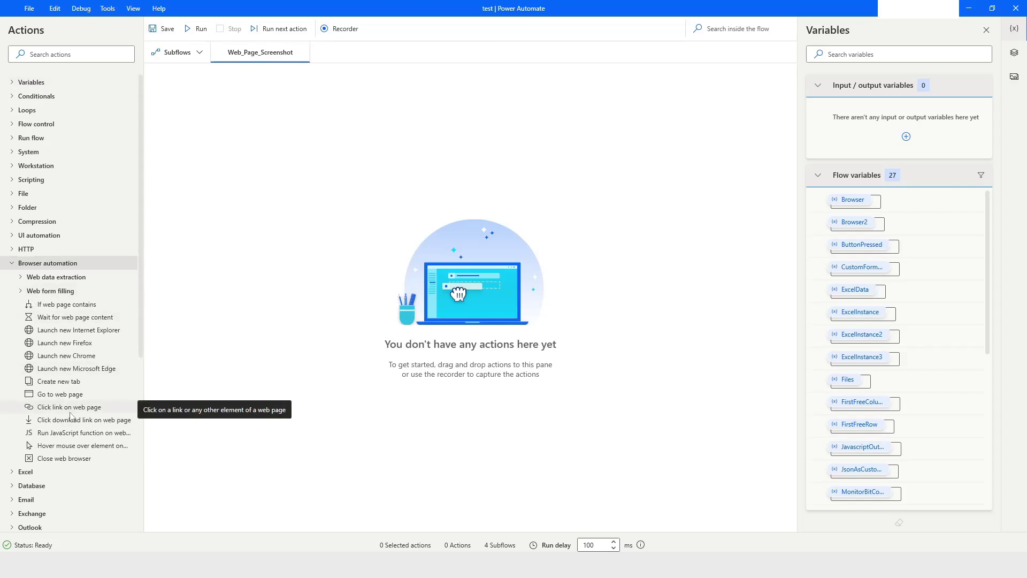
left_click(47, 277)
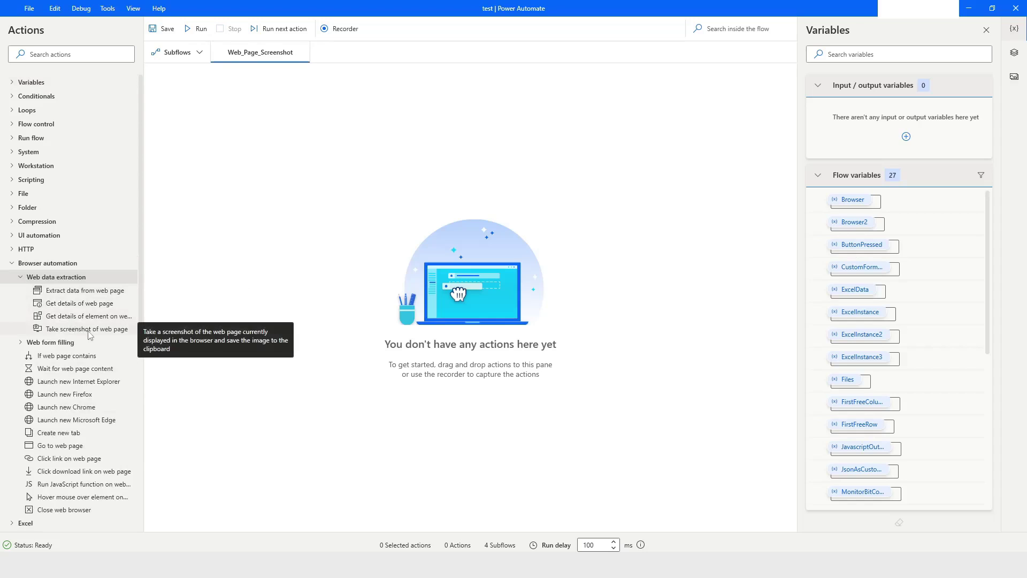
left_click_drag(90, 335, 266, 292)
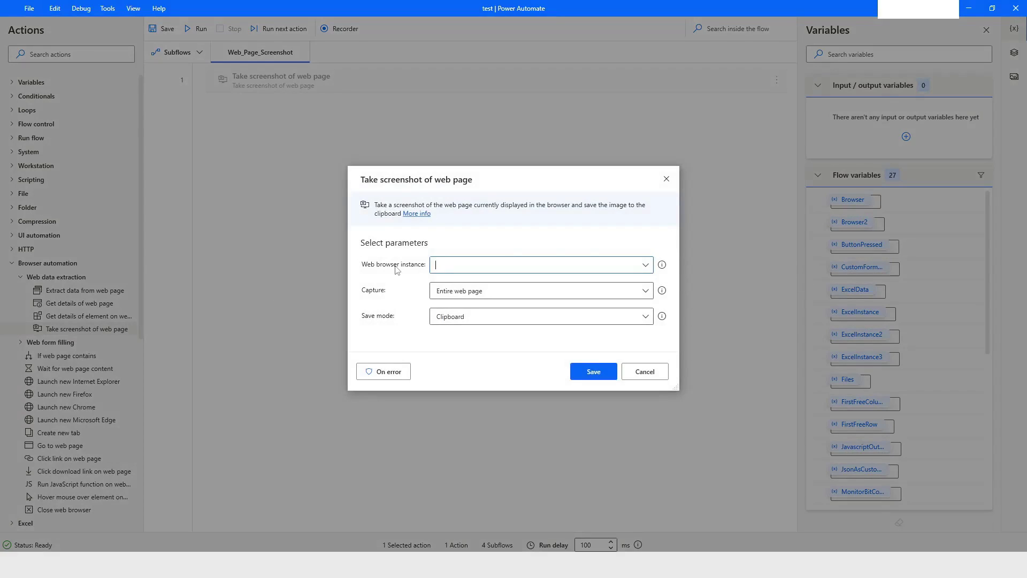
left_click(645, 267)
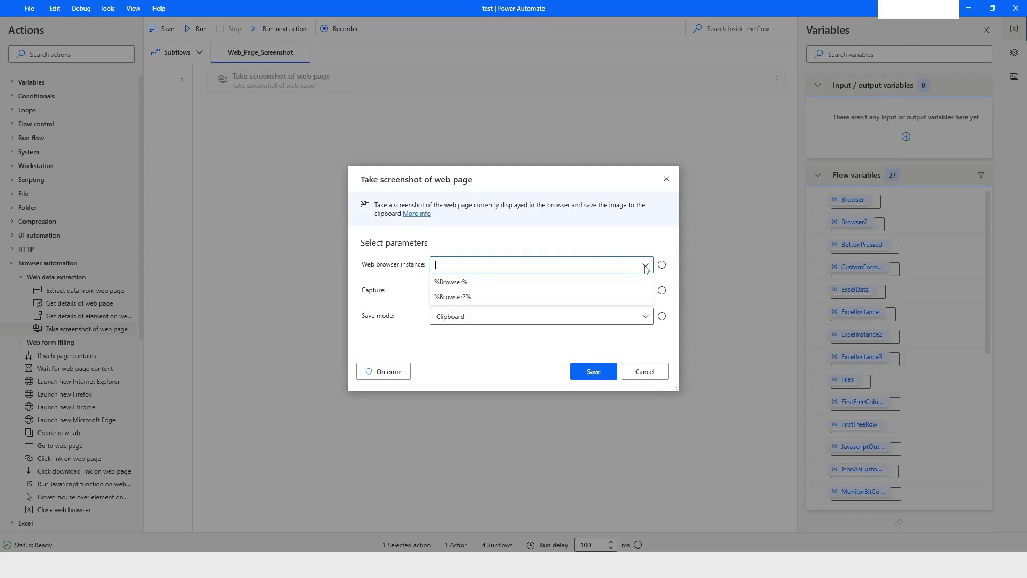
left_click(645, 268)
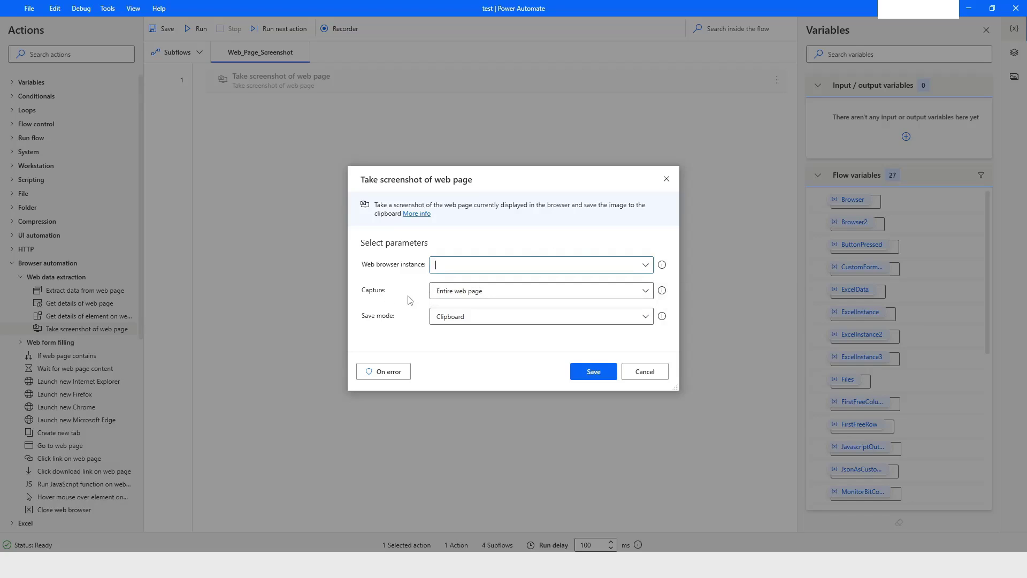
left_click(460, 294)
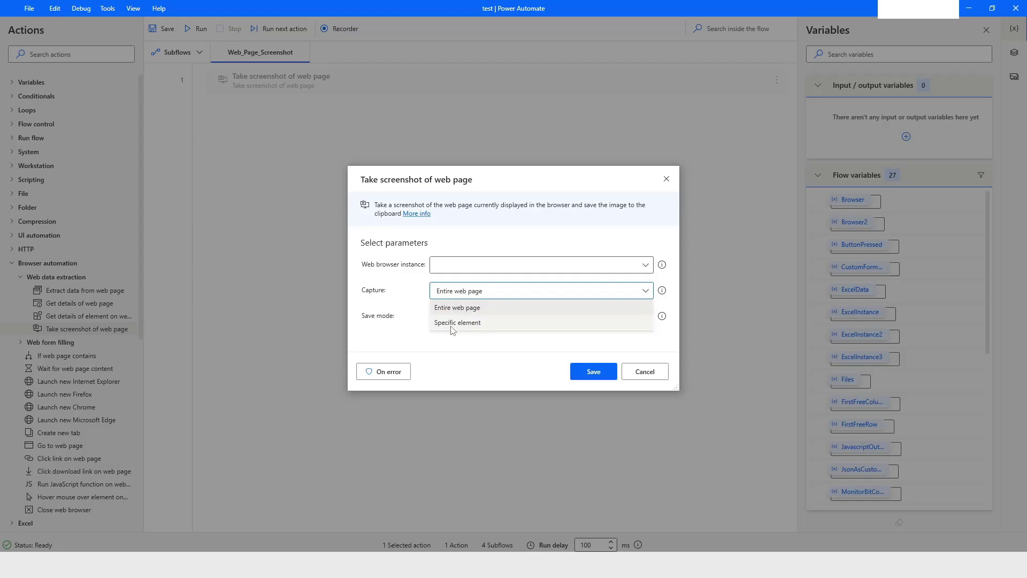
left_click(416, 304)
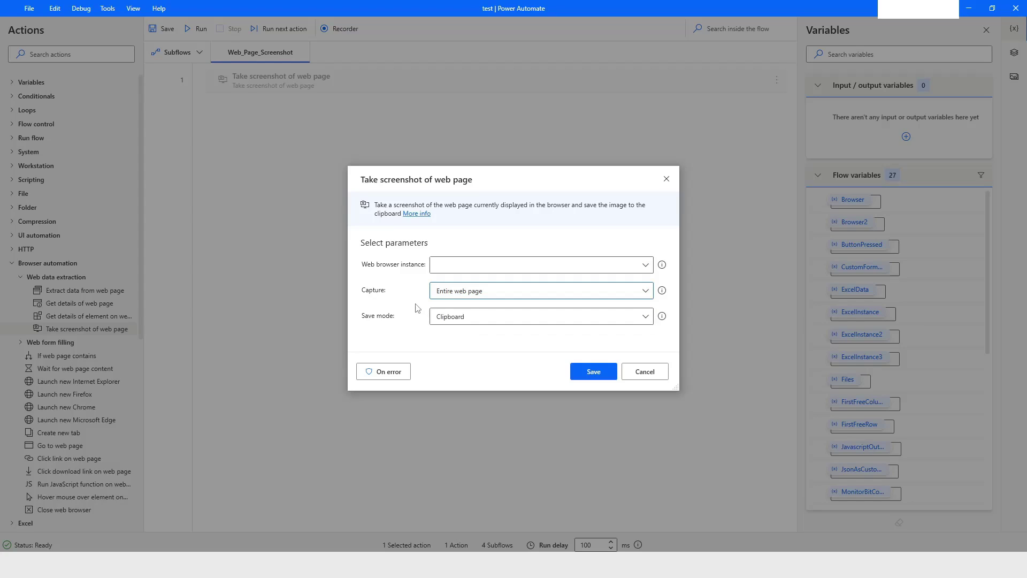
left_click(453, 321)
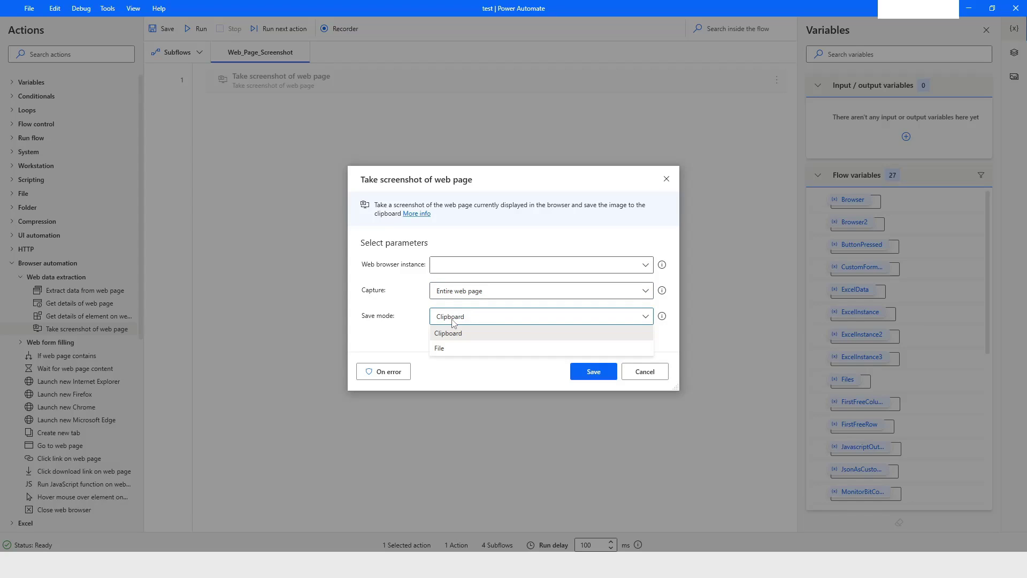
left_click(454, 333)
left_click(447, 321)
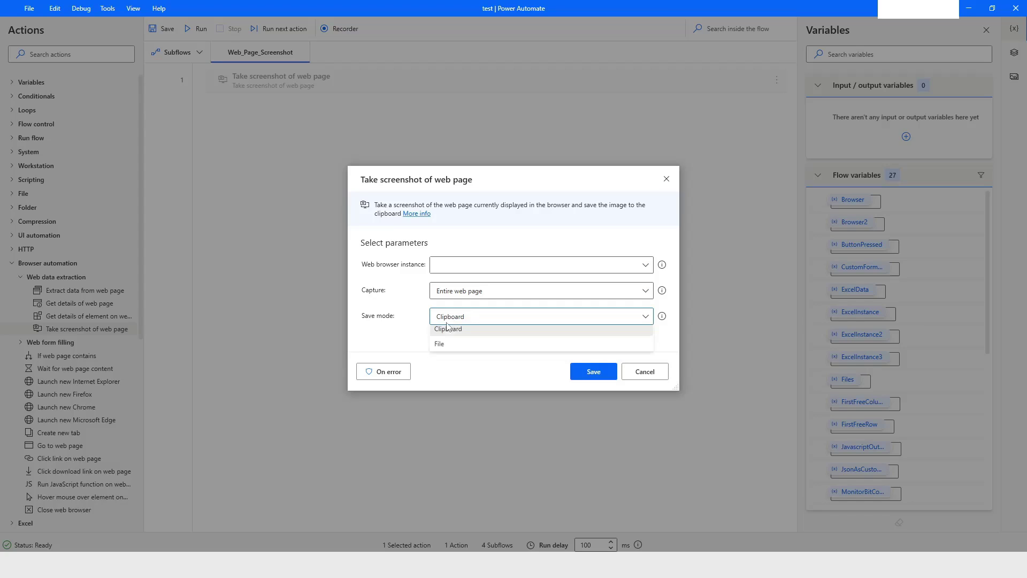
Set Save mode to File, leave the Image file path empty, and keep BMP as the file format
left_click(447, 345)
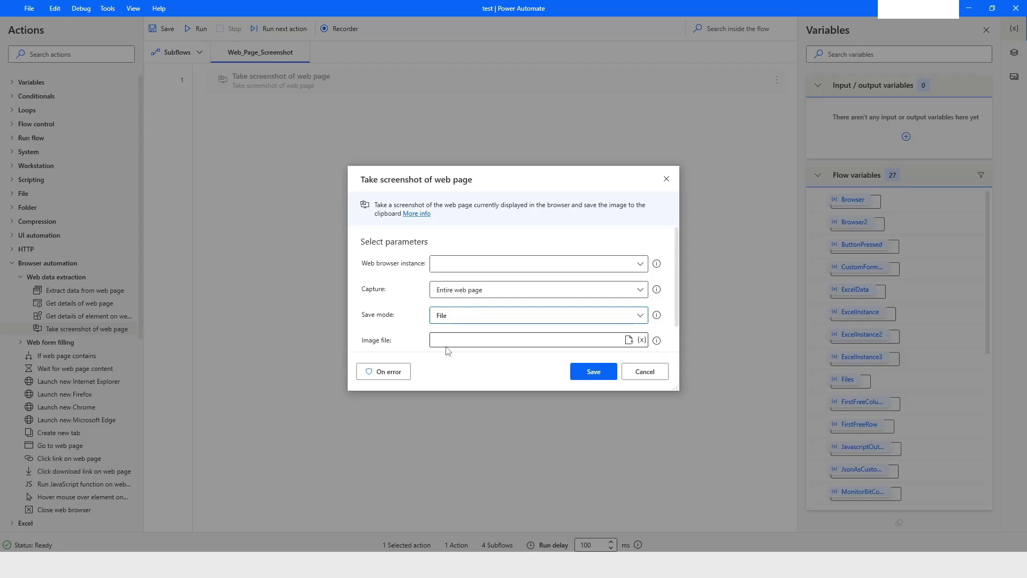
scroll(417, 331, "down", 1)
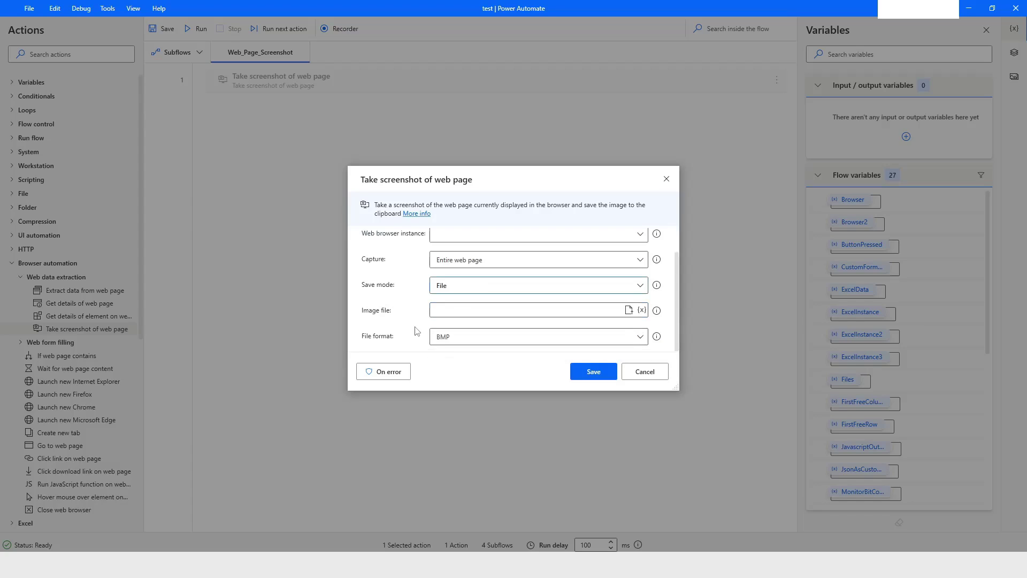
left_click(447, 309)
left_click(443, 341)
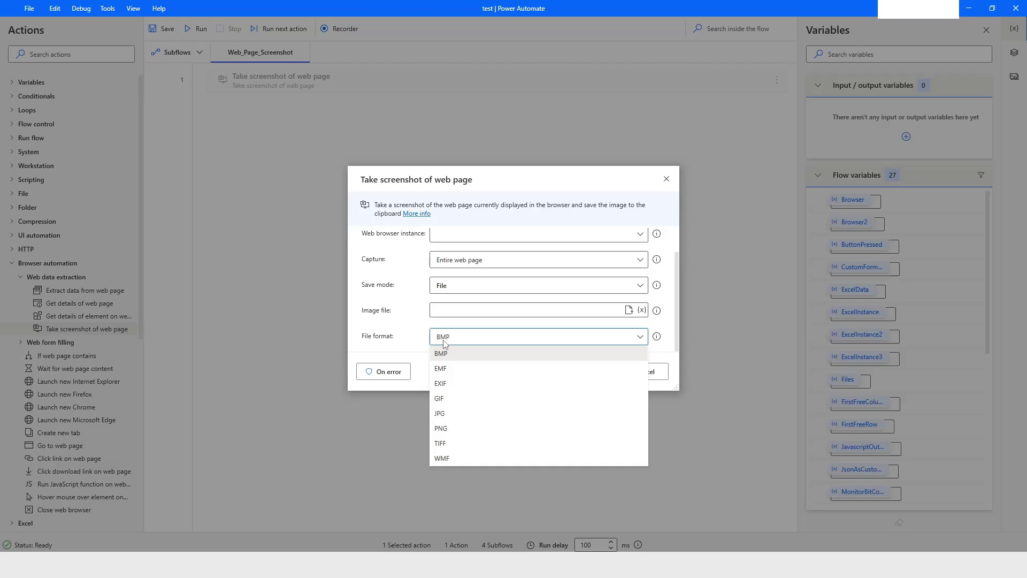
left_click(412, 332)
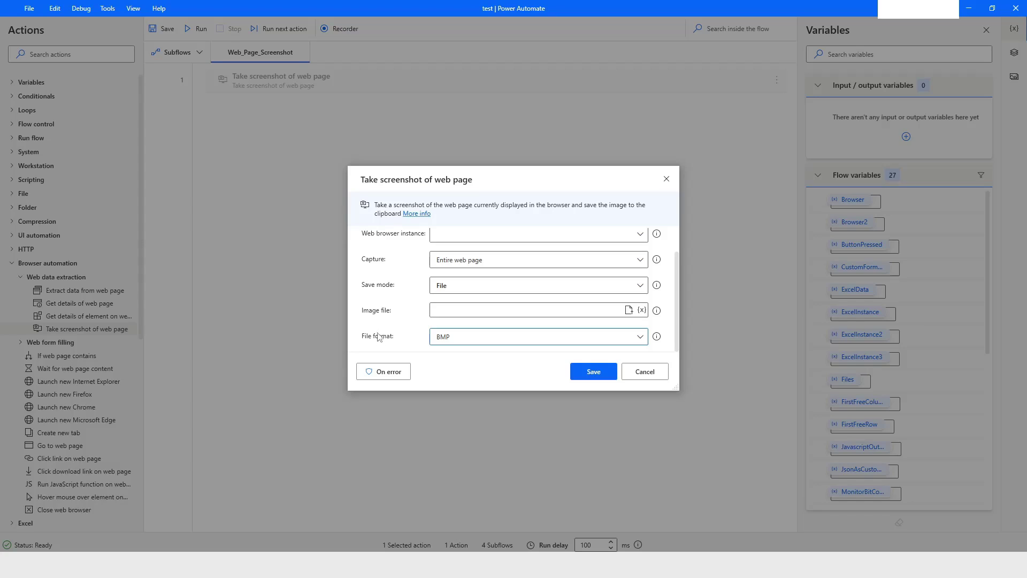
In the On error rules, set the retry count to 2, then switch Retry action back off
left_click(388, 373)
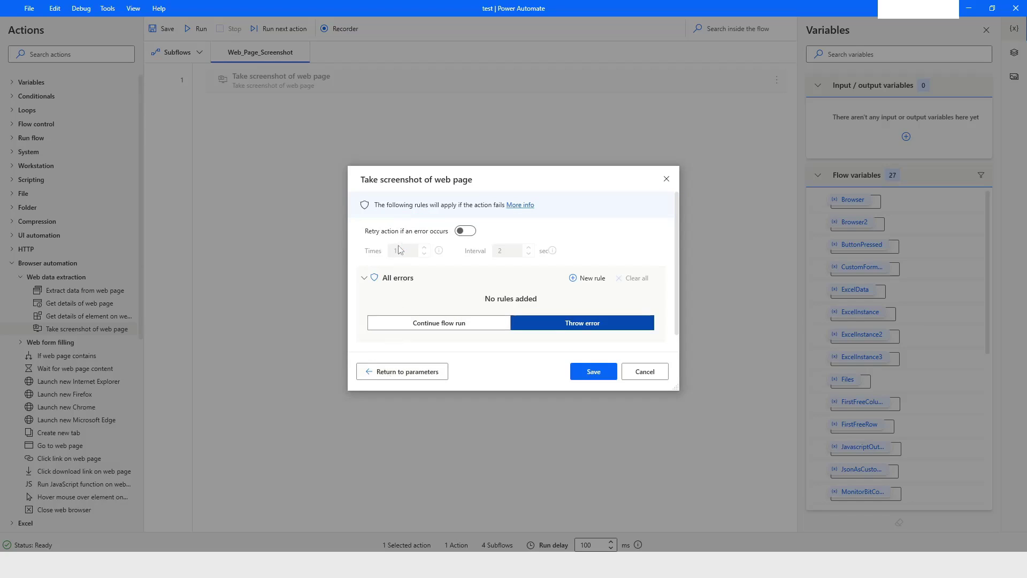
left_click(468, 231)
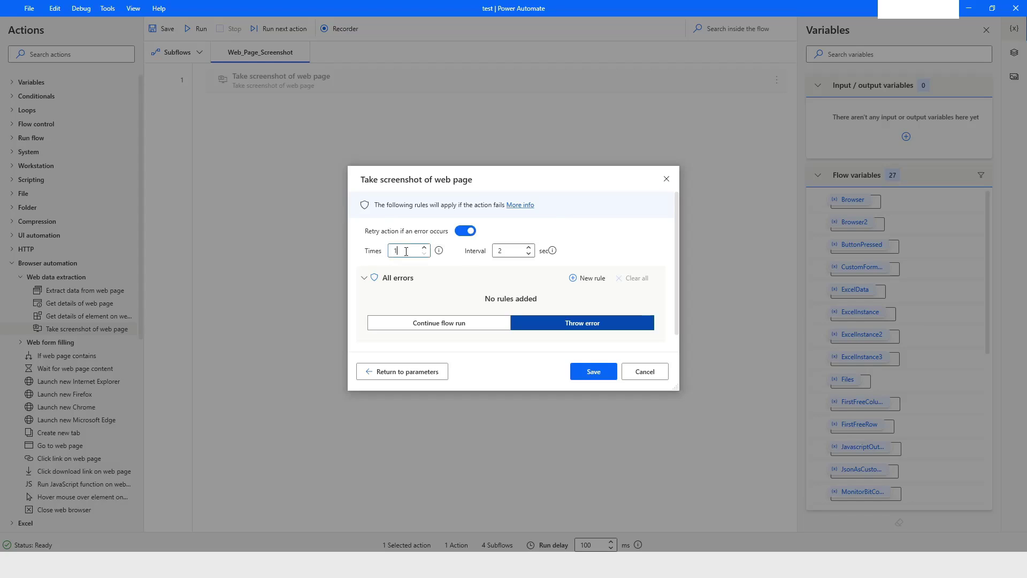
left_click_drag(386, 254, 373, 260)
type("2")
left_click(510, 250)
left_click(461, 232)
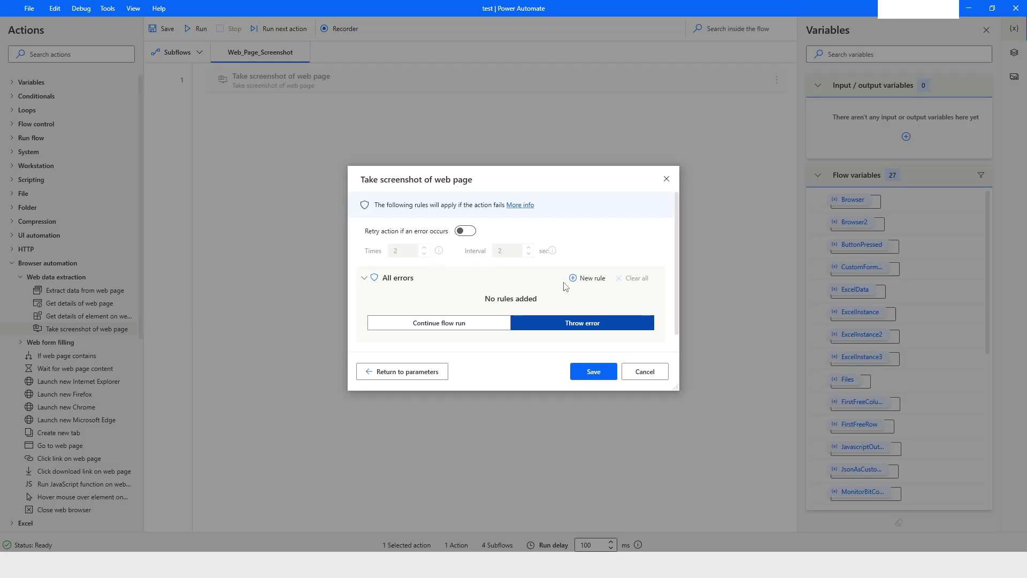
left_click(586, 279)
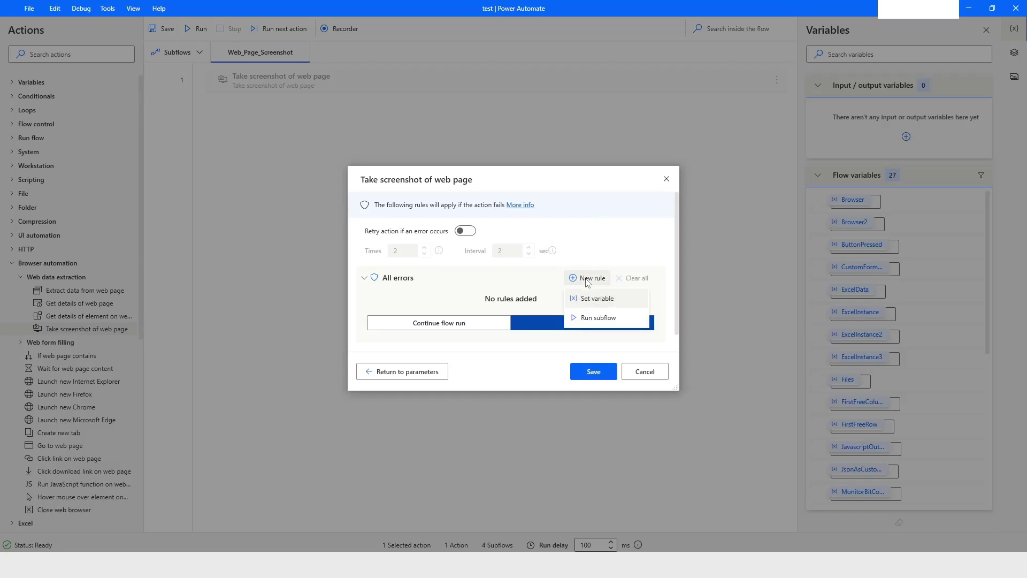
left_click(588, 298)
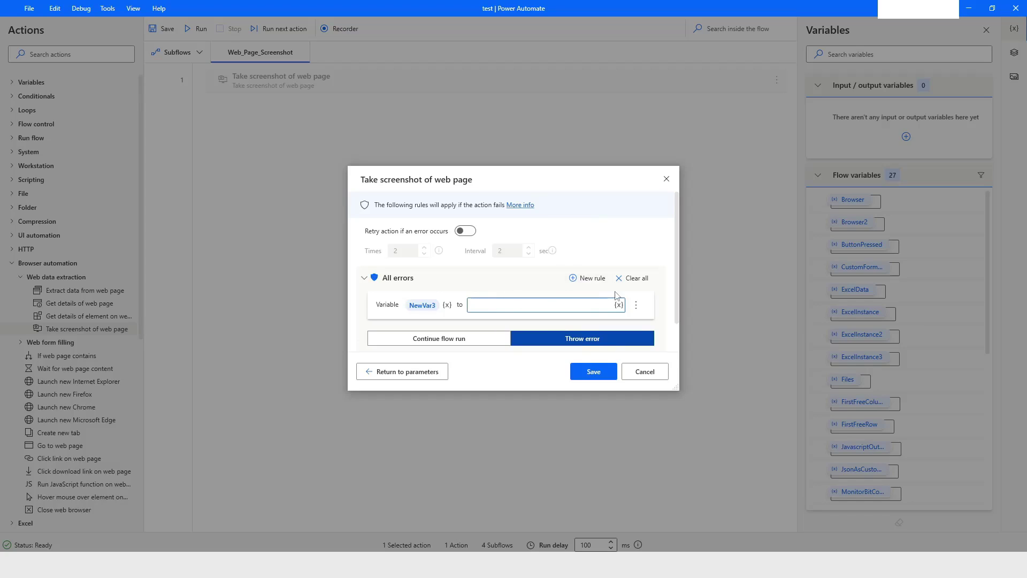
left_click(637, 286)
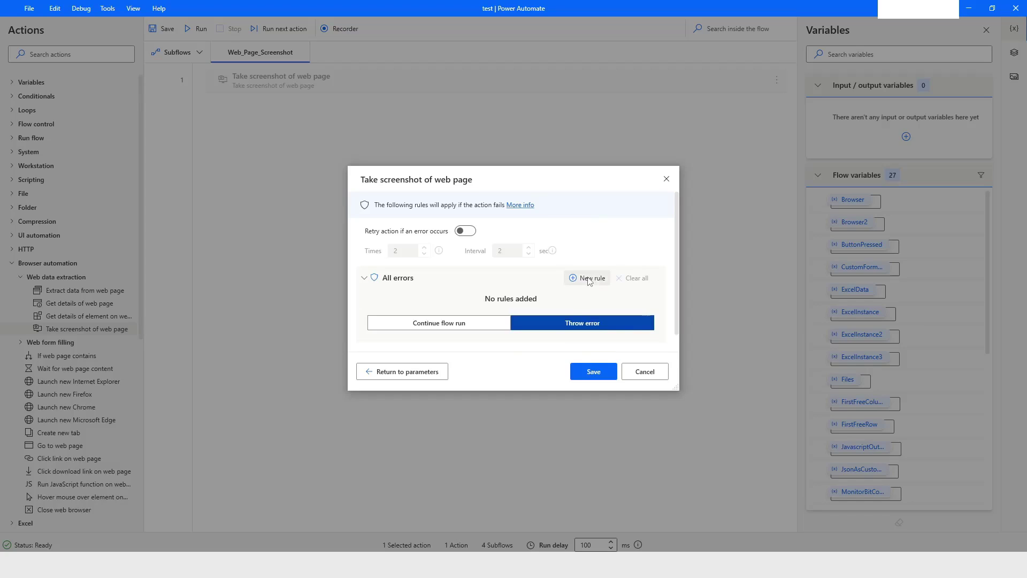
left_click(591, 280)
left_click(591, 318)
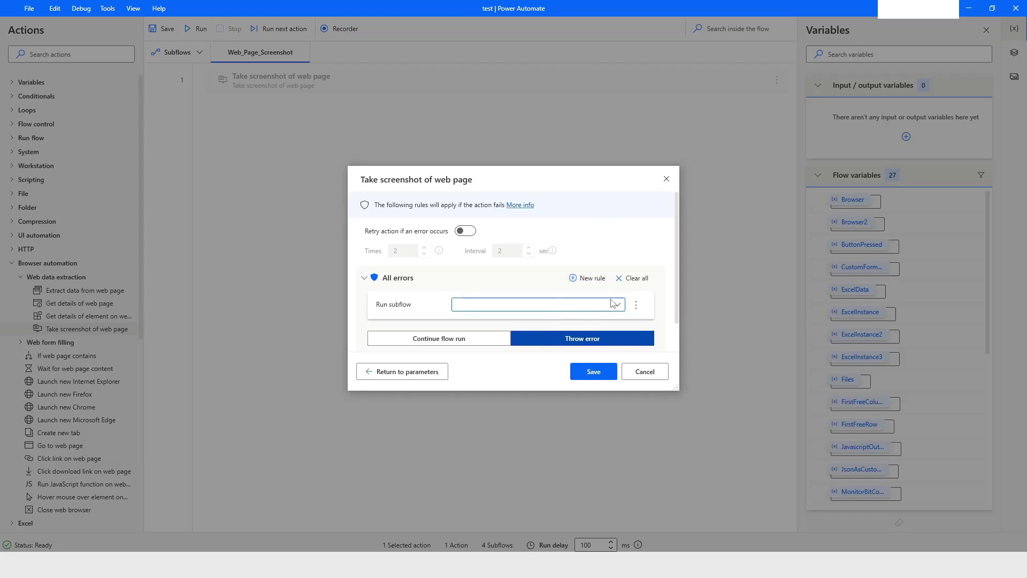
left_click(633, 278)
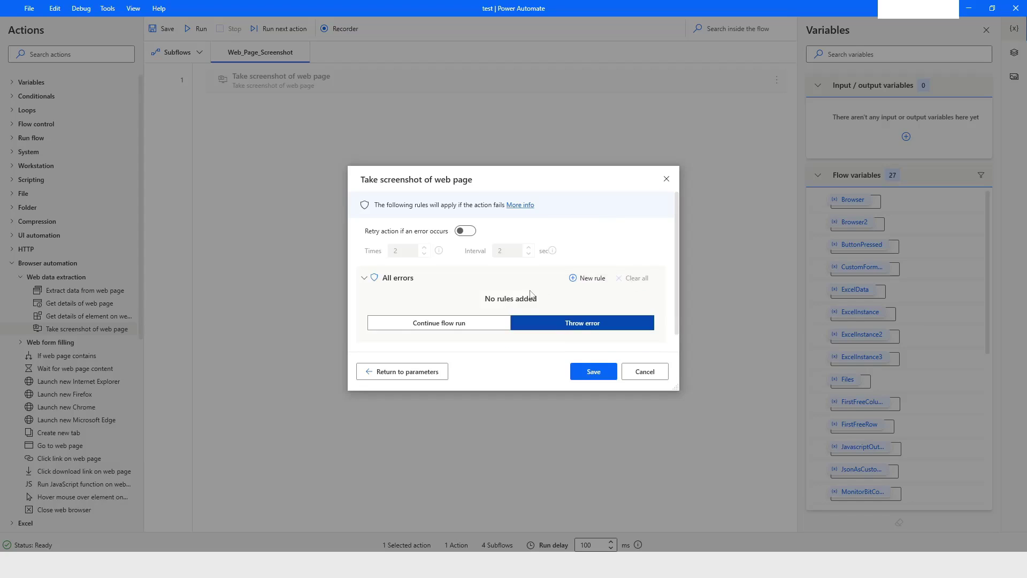
Choose Continue flow run with Go to label as the exception handling mode, then return to parameters
left_click(427, 327)
scroll(426, 330, "down", 1)
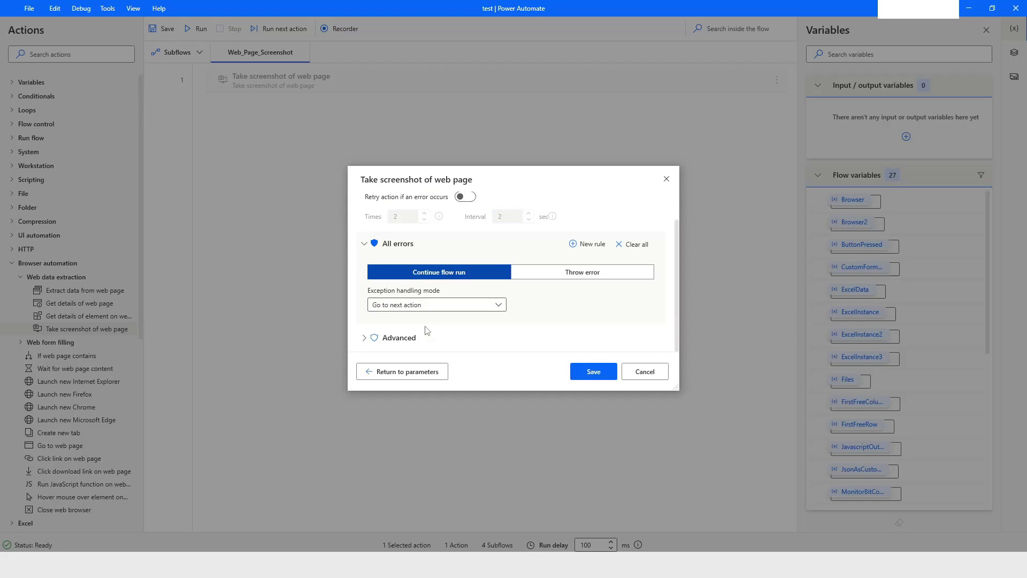
left_click(395, 306)
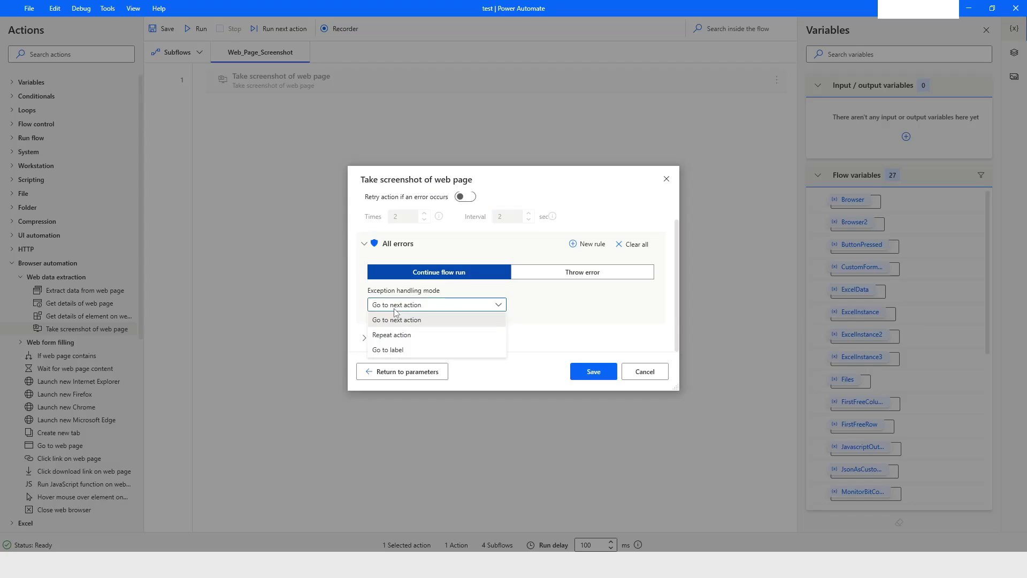
left_click(396, 312)
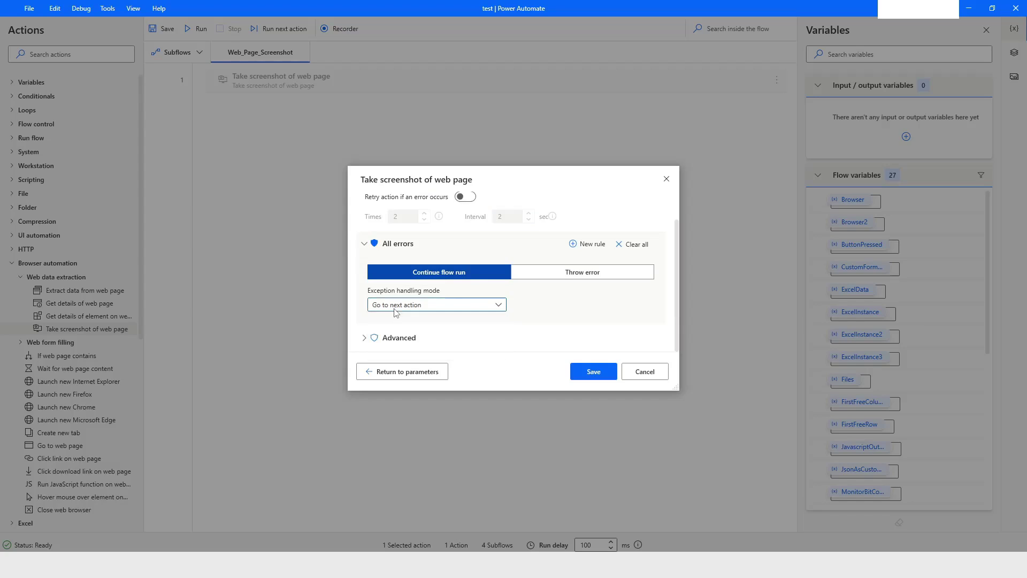
left_click(396, 311)
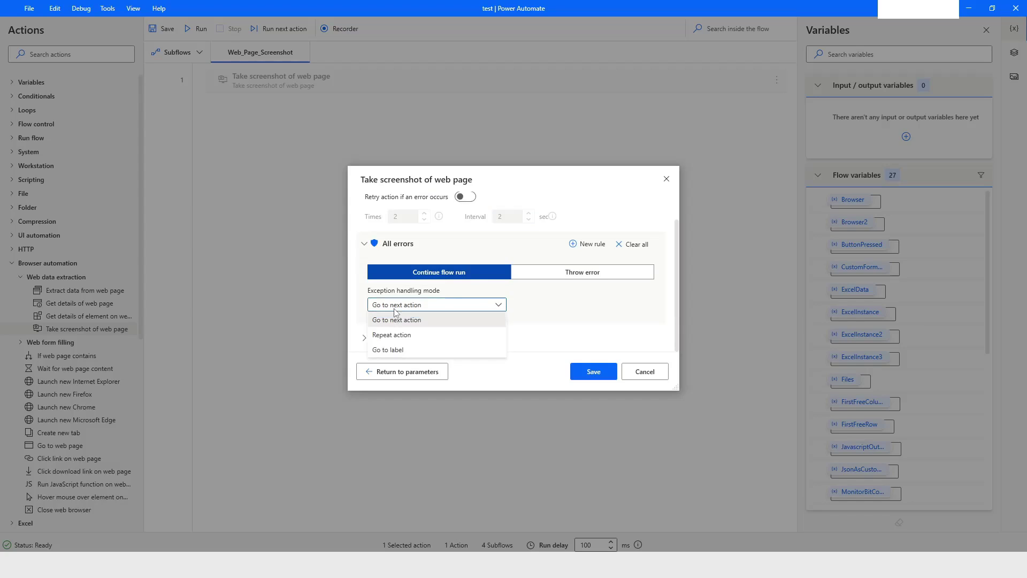
left_click(396, 352)
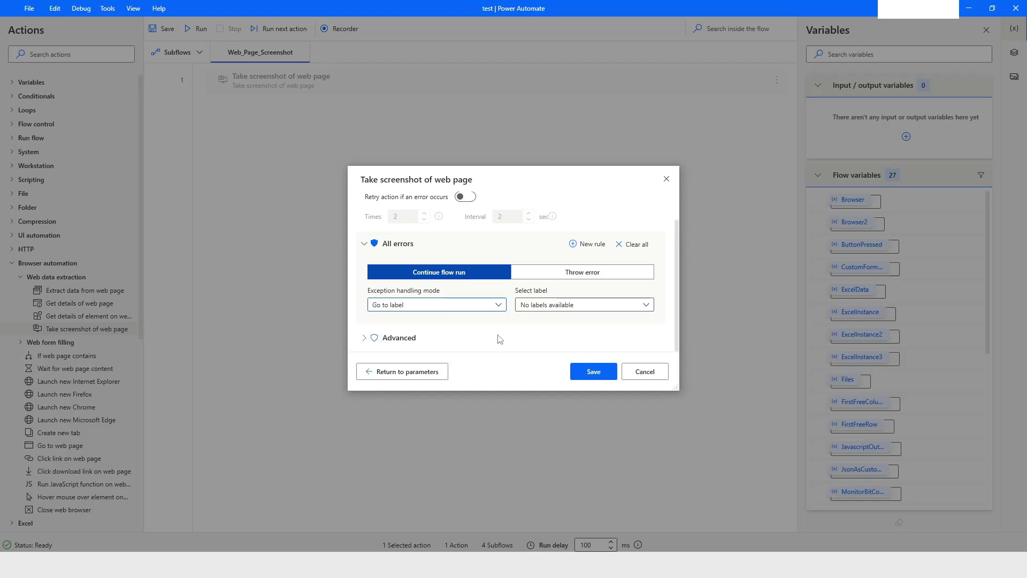
left_click(392, 375)
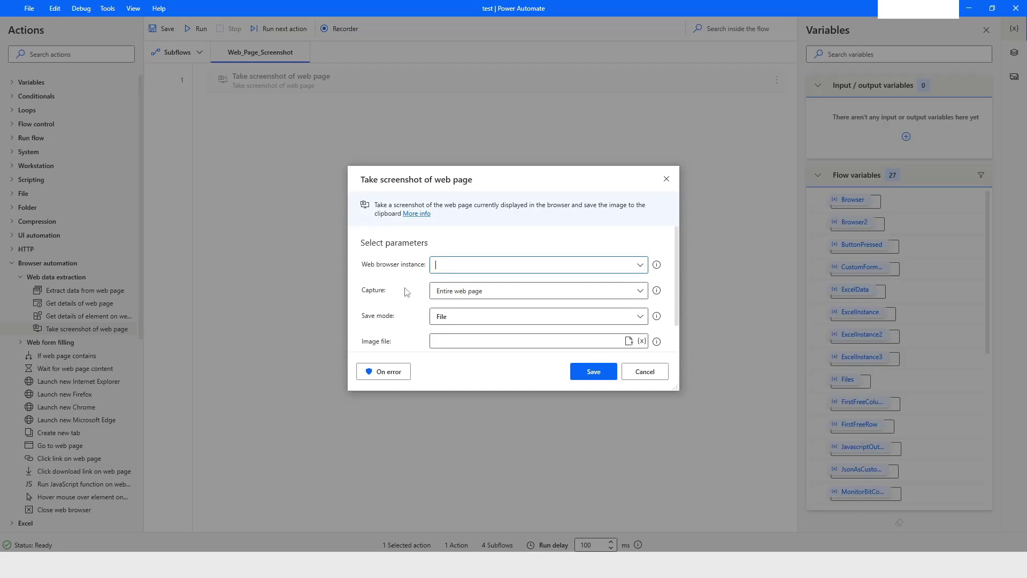
Cancel the screenshot action dialog and switch to File Explorer on the Desktop folder
left_click(643, 372)
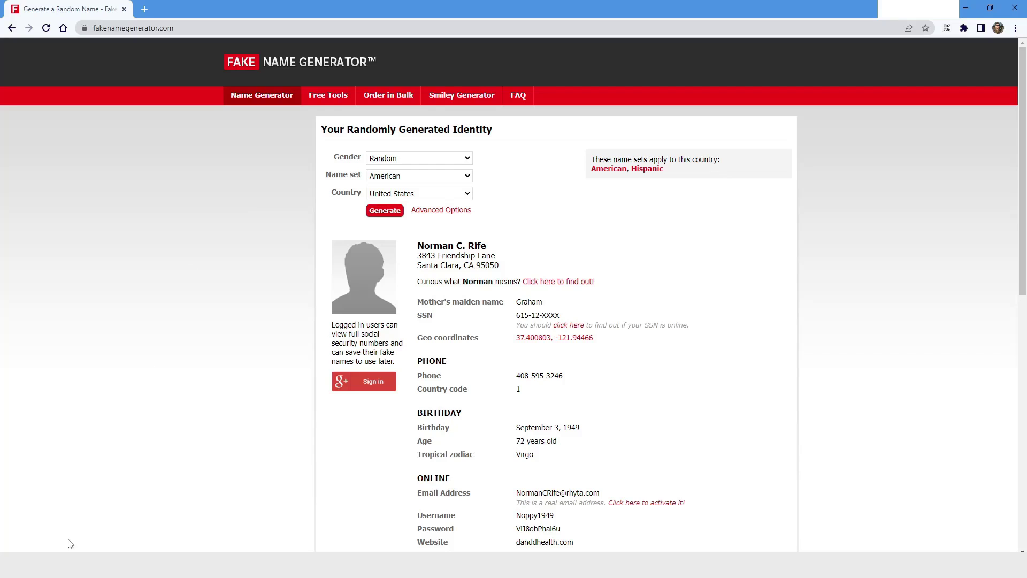
key("alt+Tab")
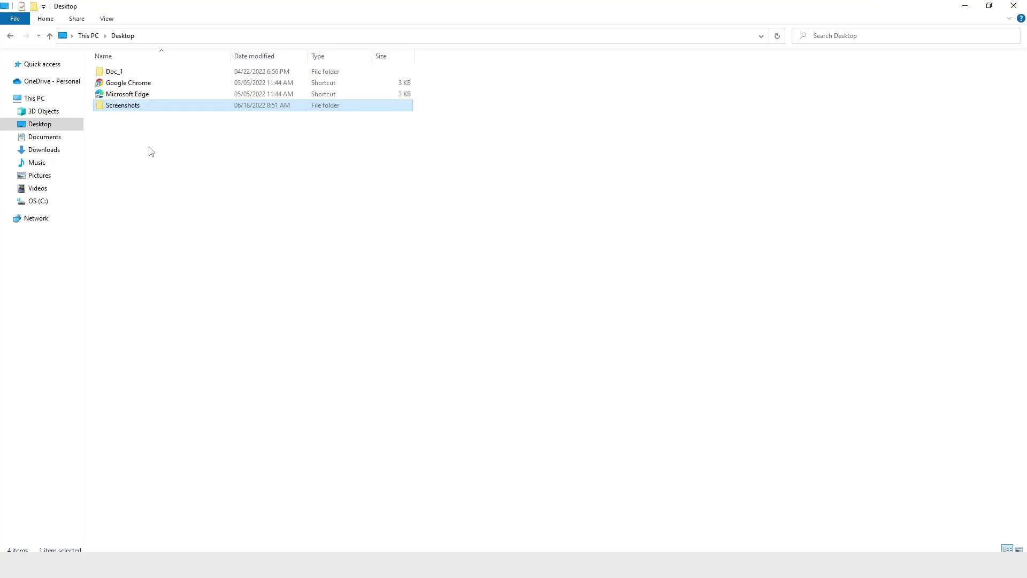
Double-click the Desktop's Screenshots folder to show it has no files
double_click(120, 107)
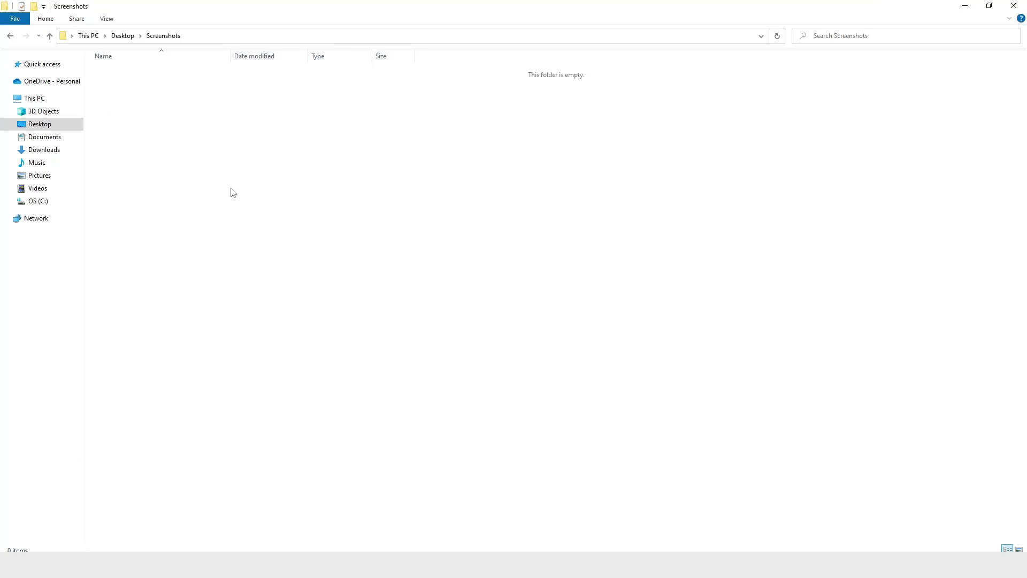